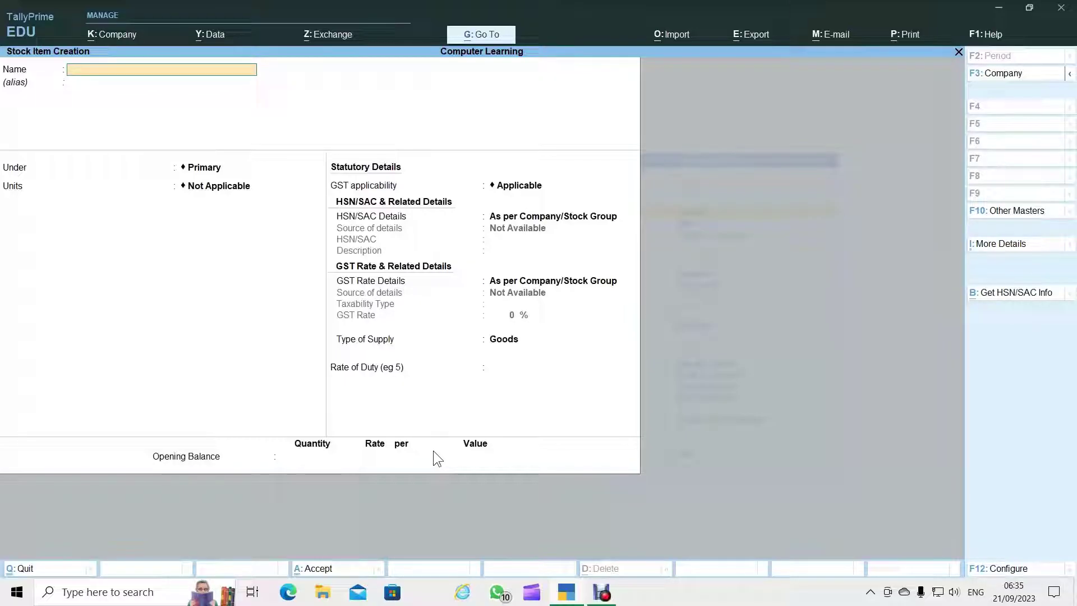
- Name the new stock item I Phone 14 Pro and configure stock items to provide descriptions
text(I Phone 14 Pro)
key(Return)
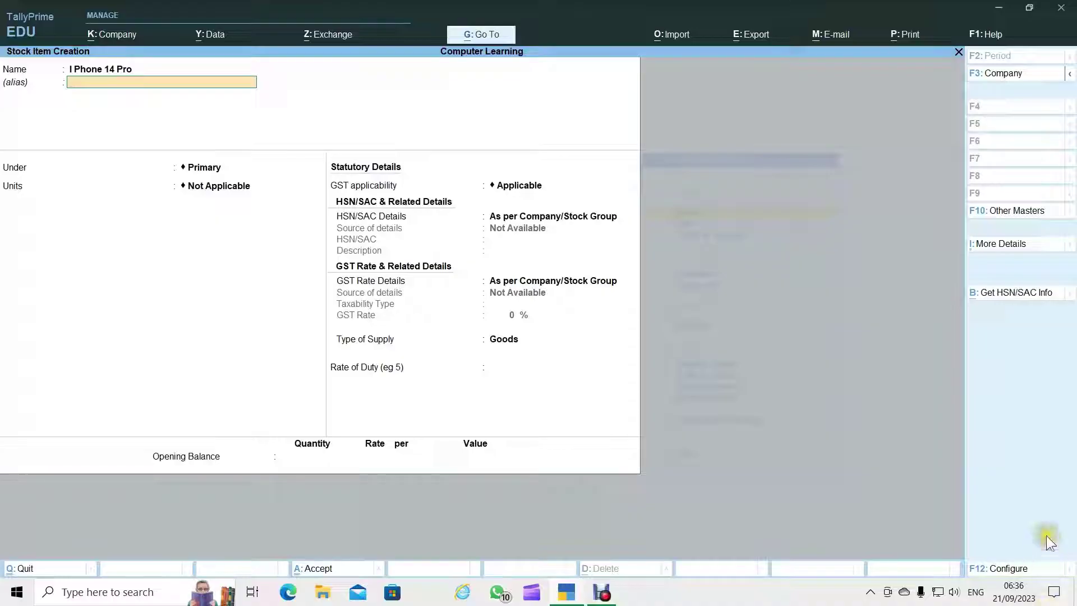
click(1009, 570)
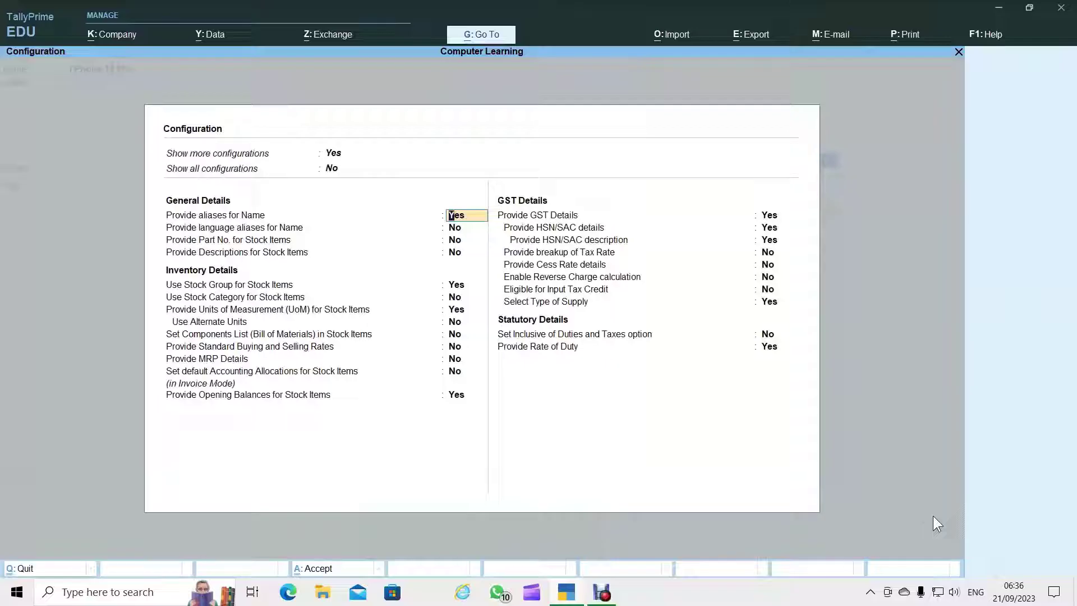
key(Return)
key(Return)
key(Return)
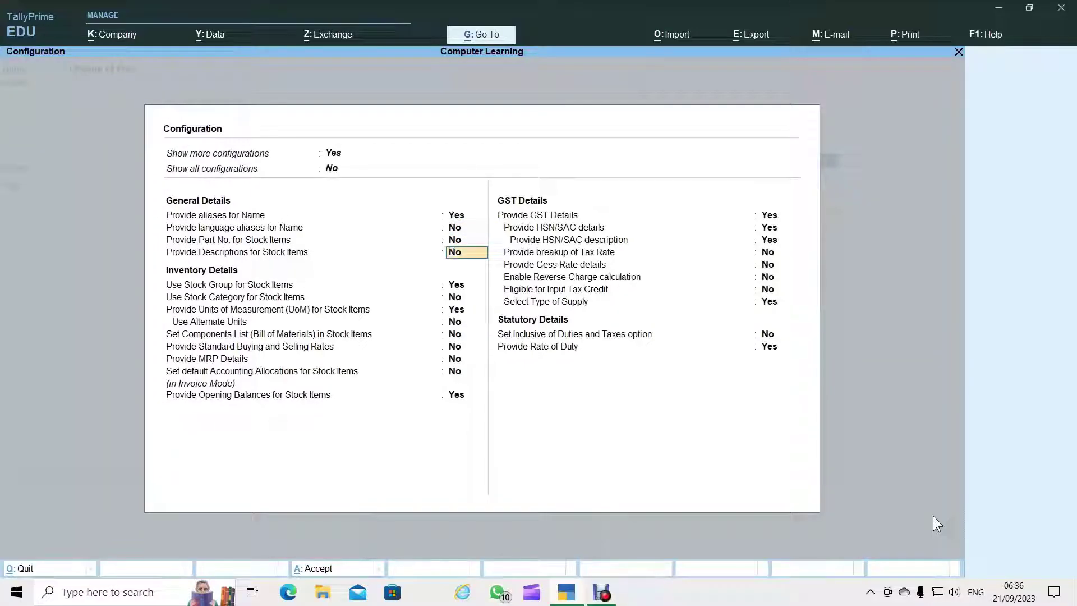
text(y)
key(Return)
key(Return)
key(Return)
key(Return)
key(Return)
key(Return)
key(Return)
key(Return)
key(Return)
key(Return)
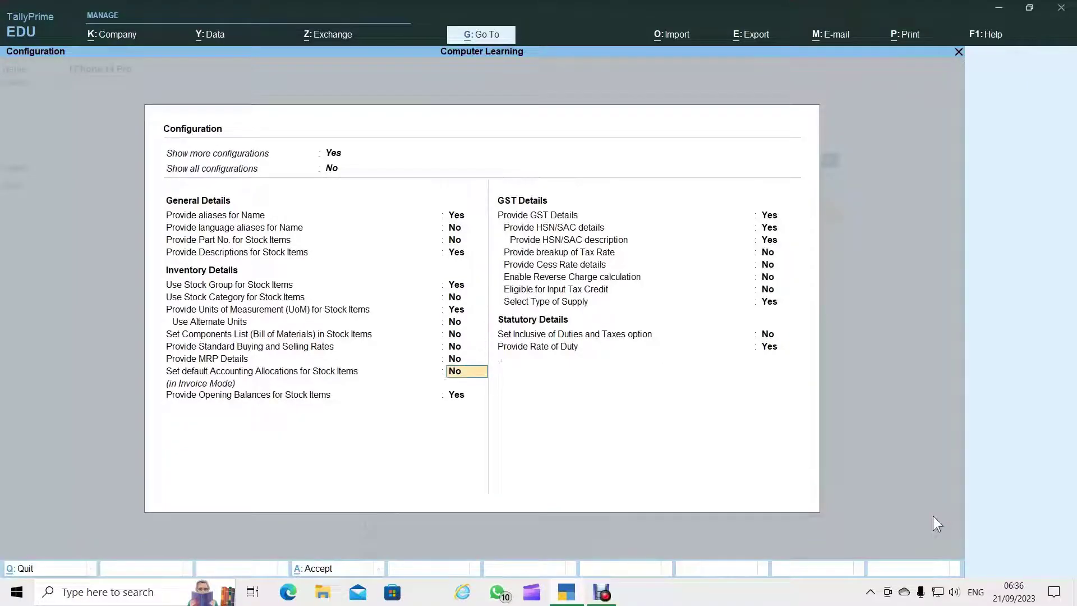
key(Return)
key(Return)
key(Return)
key(Return)
key(Return)
key(Return)
key(Return)
key(Return)
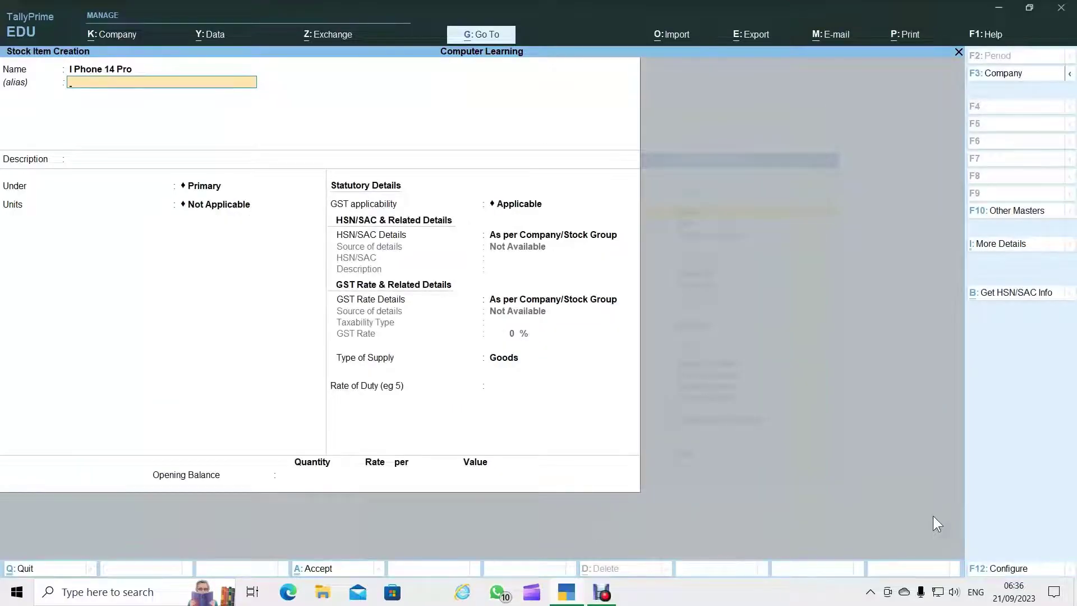
- Leave the alias blank and set the item description to 8 GB RAM 256 ROM Color Light Green
key(Return)
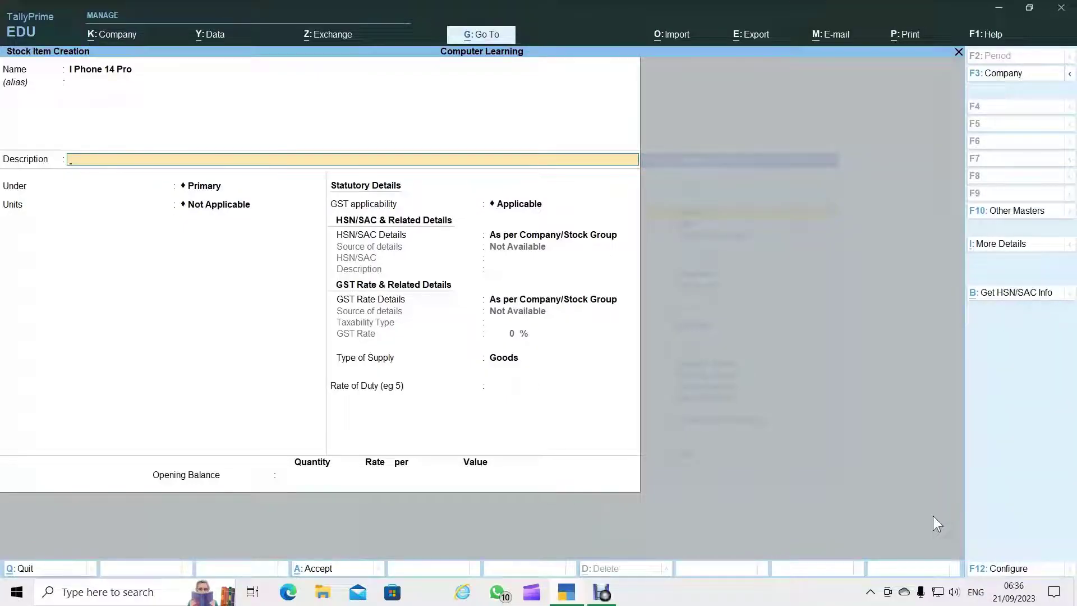
text(8 GB RAM 256 ROM)
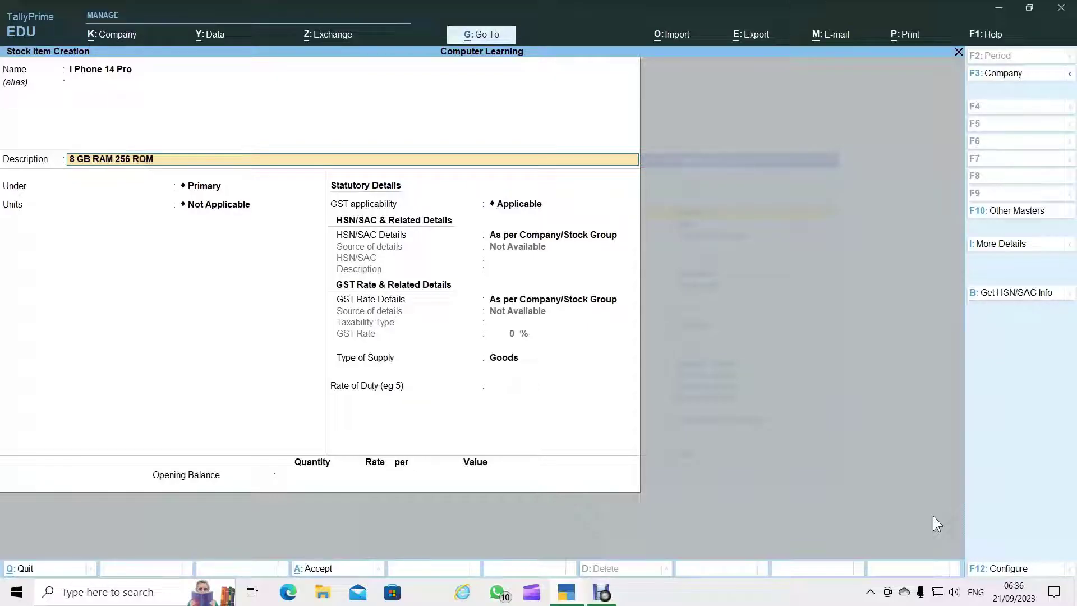
text( Color Light Green)
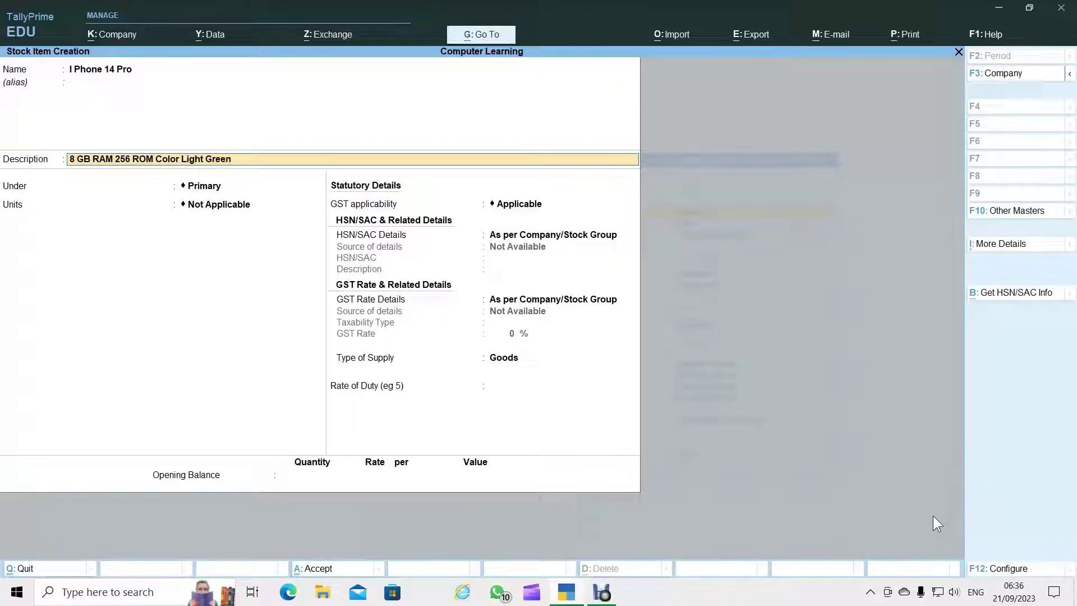
key(Return)
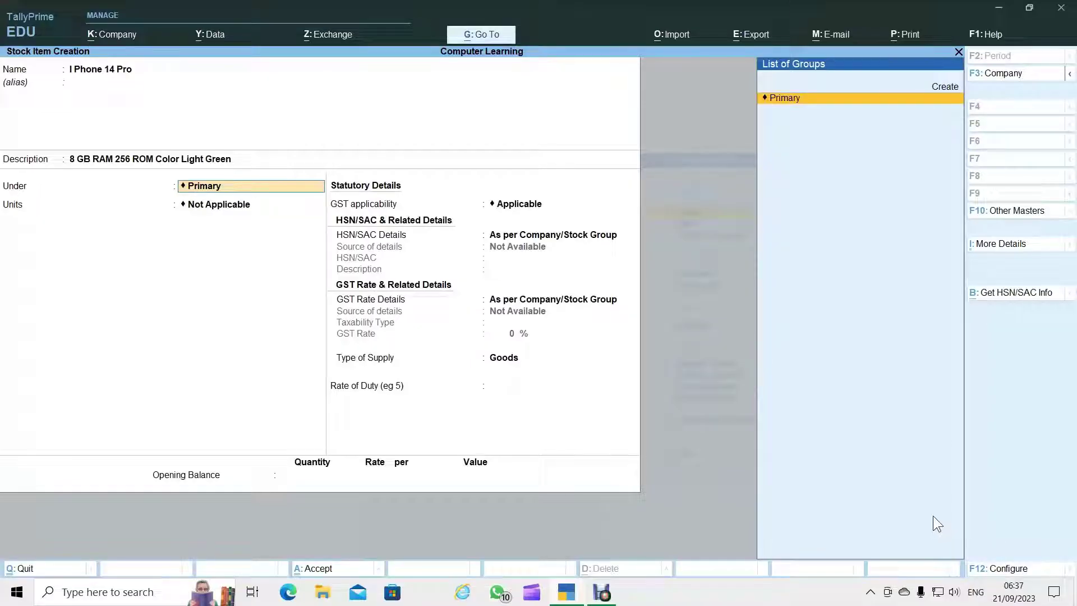
- Create a stock group named Apple under Primary and place the stock item in it
key(Up)
key(Return)
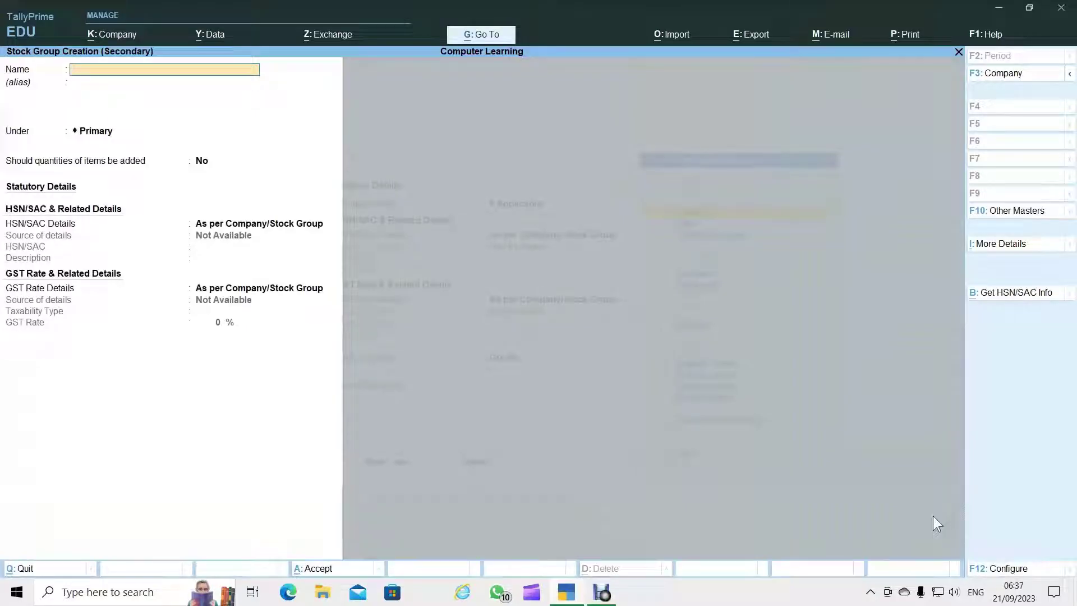
text(Aa)
text(pple)
key(Return)
key(Return)
key(Return)
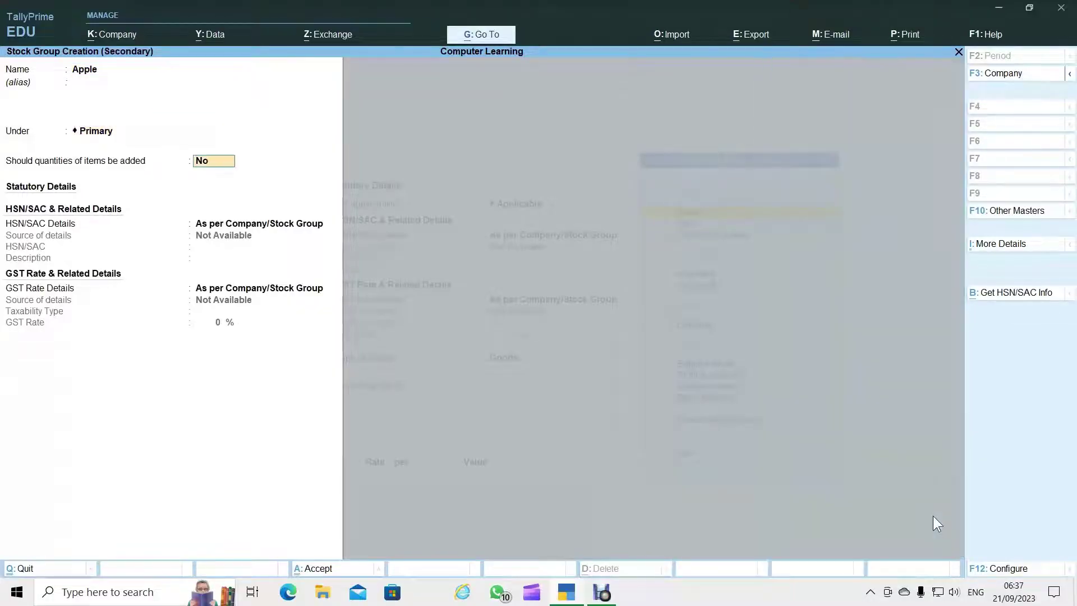
key(Return)
key(Return)
key(Return)
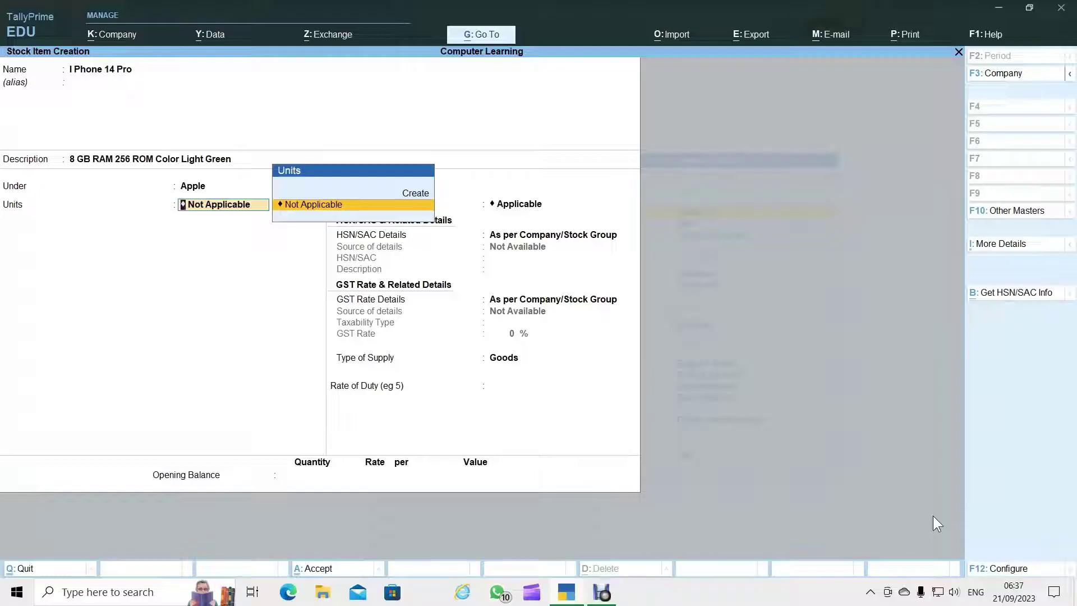
- Create a simple unit Nos with formal name Number, UQC NOS-NUMBERS and 0 decimal places for the item
key(Up)
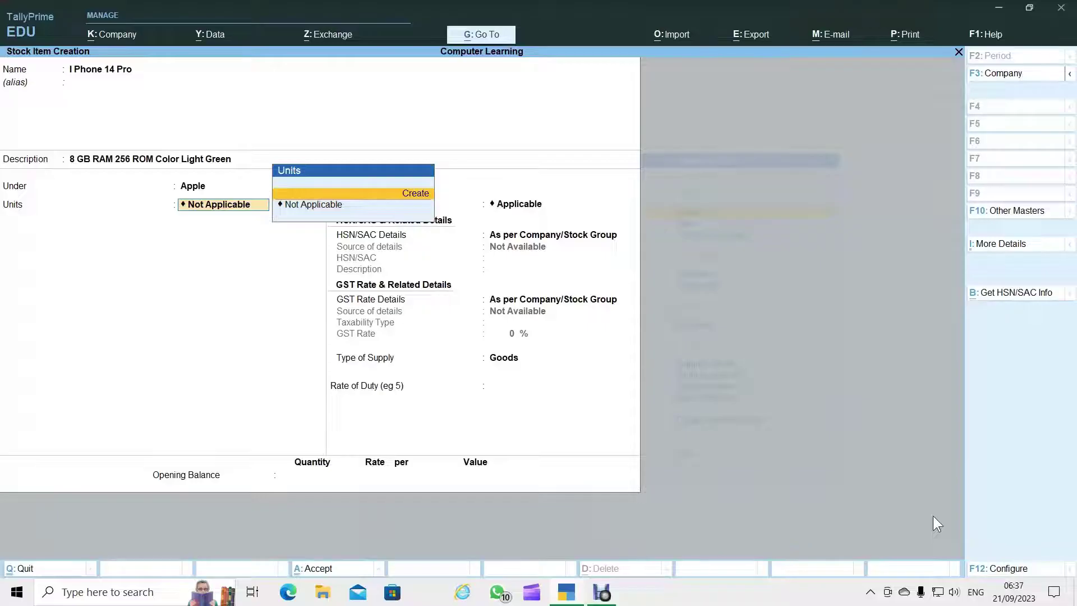
key(Return)
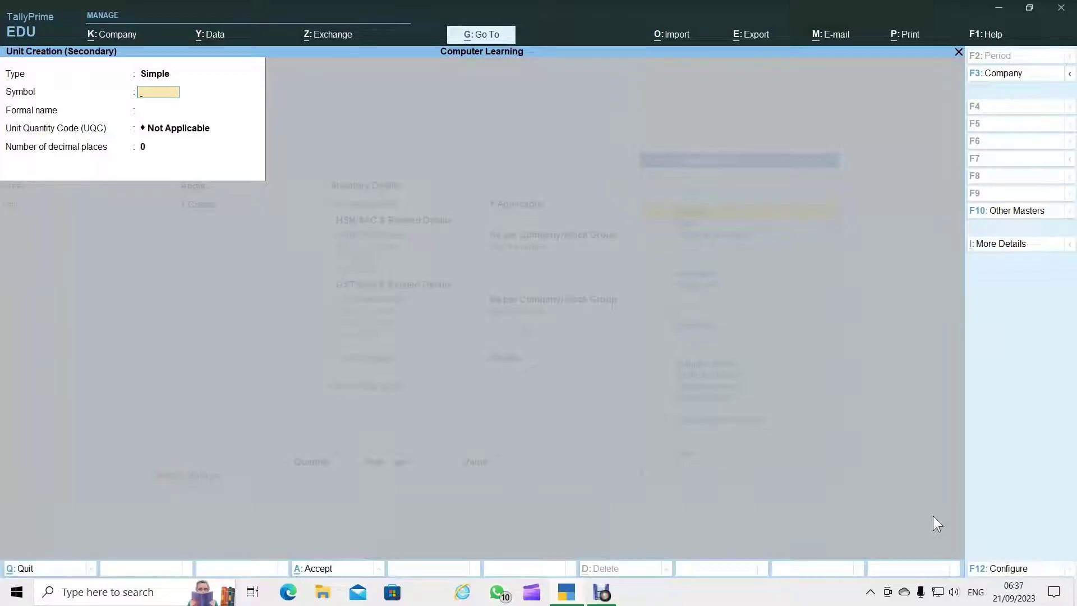
text(Nos)
key(Return)
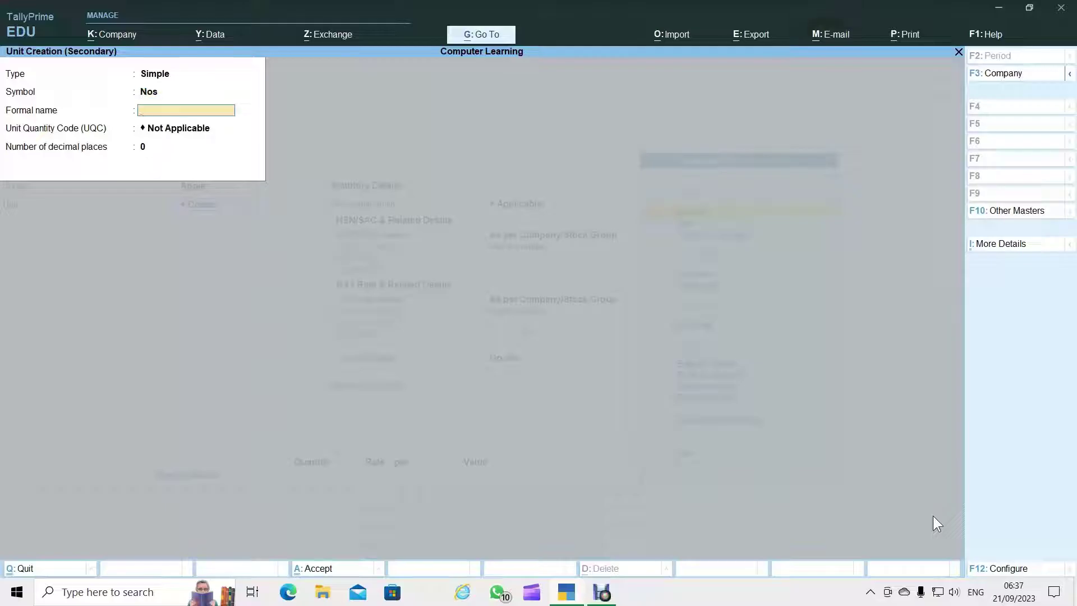
text(Number)
key(Return)
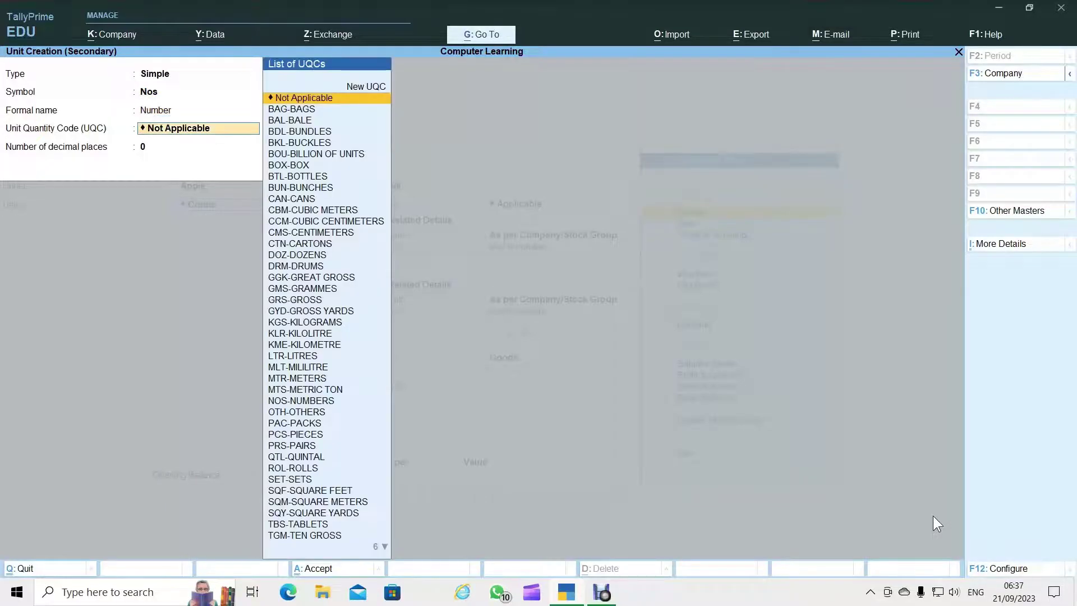
text(nos)
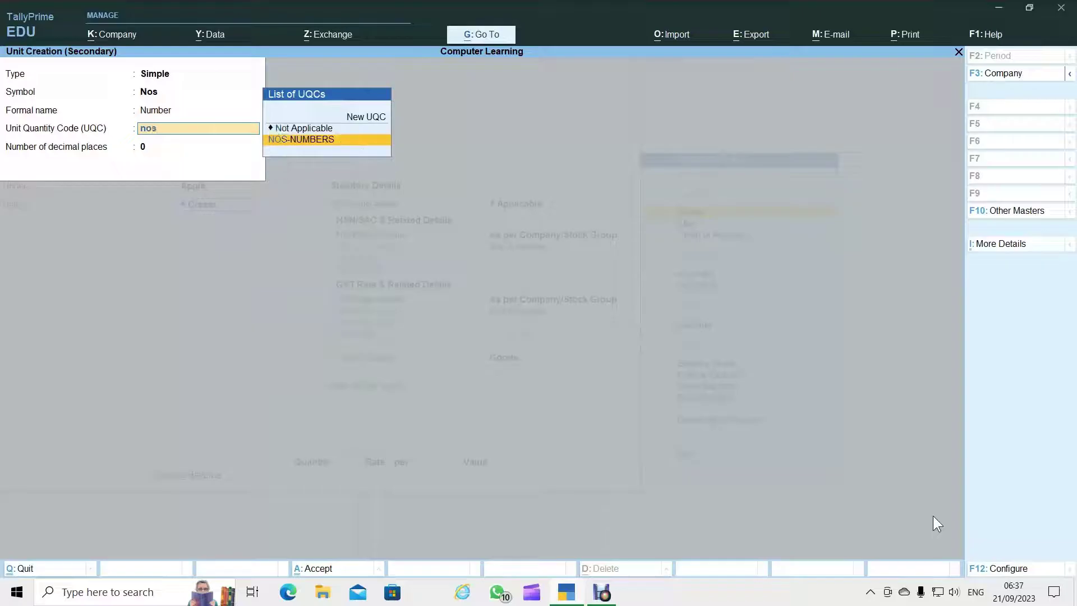
key(Return)
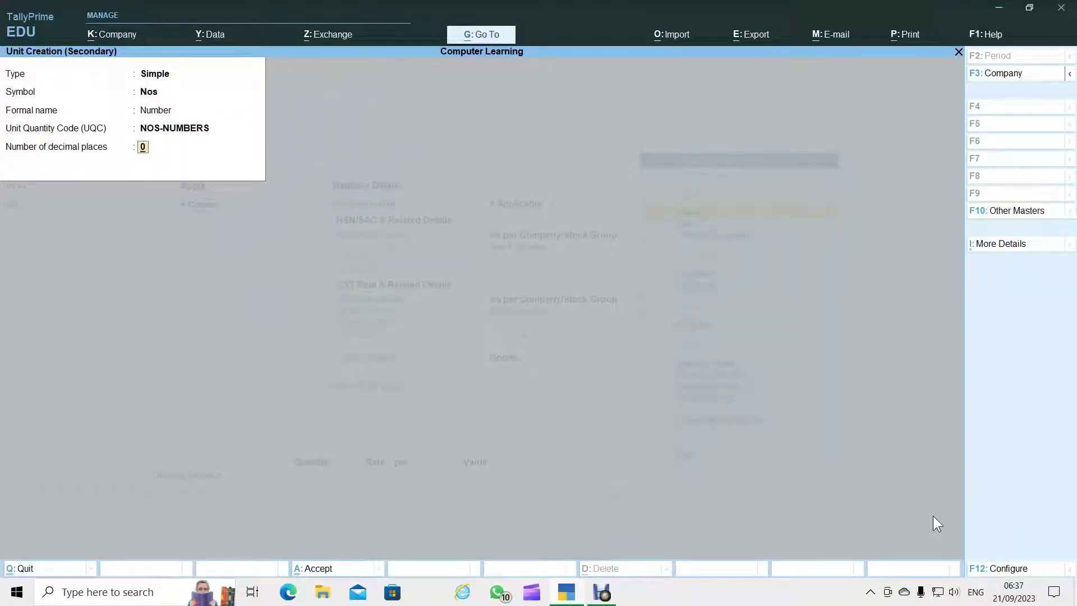
key(Return)
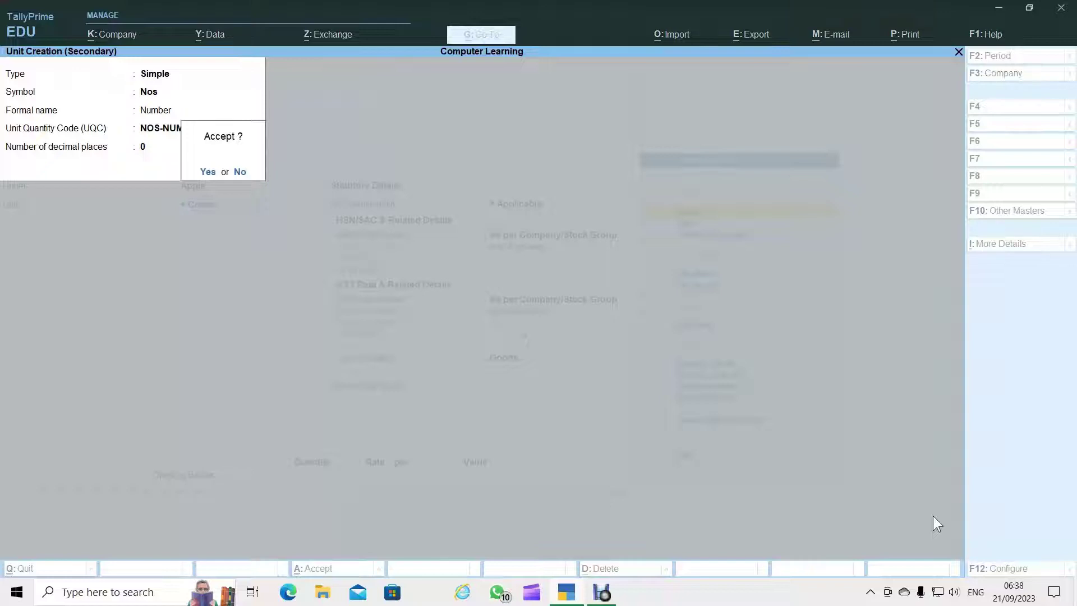
key(Return)
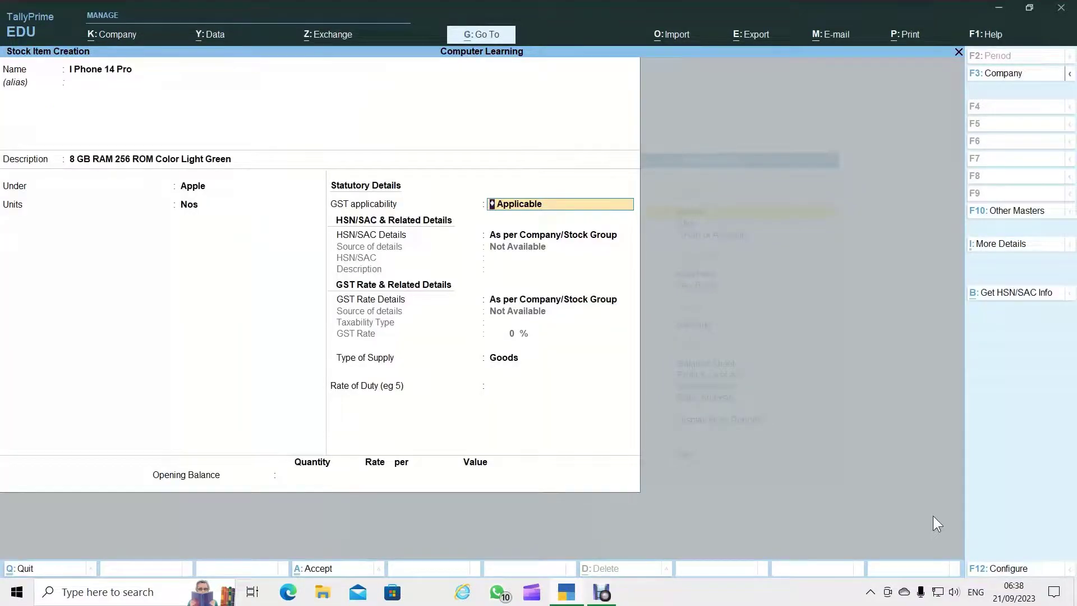
- Keep GST applicable and specify the HSN/SAC details directly for the item, with code 5455 and description Phone
key(Return)
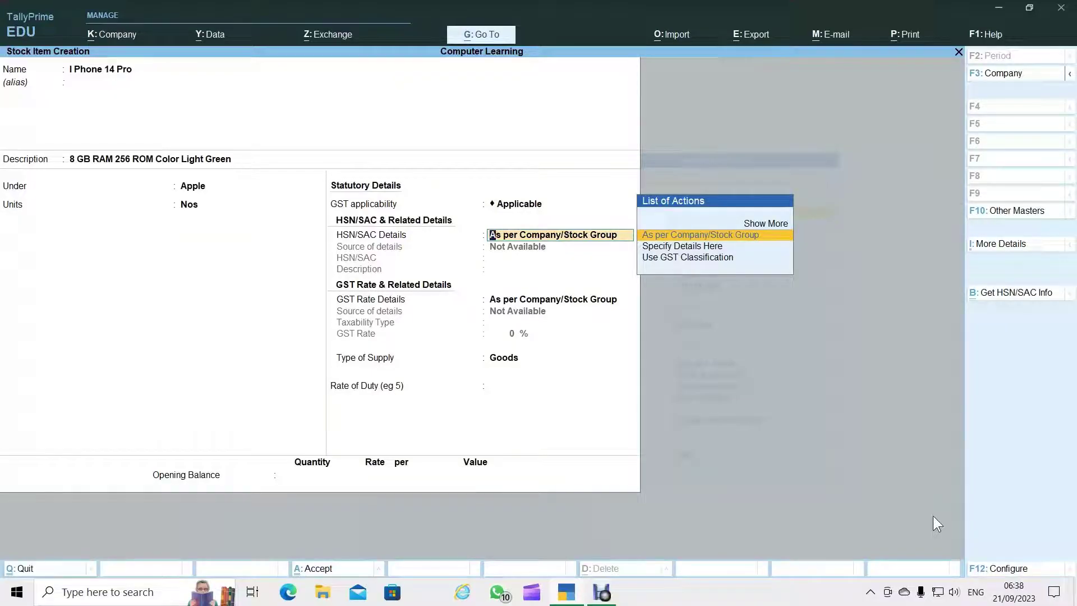
key(Down)
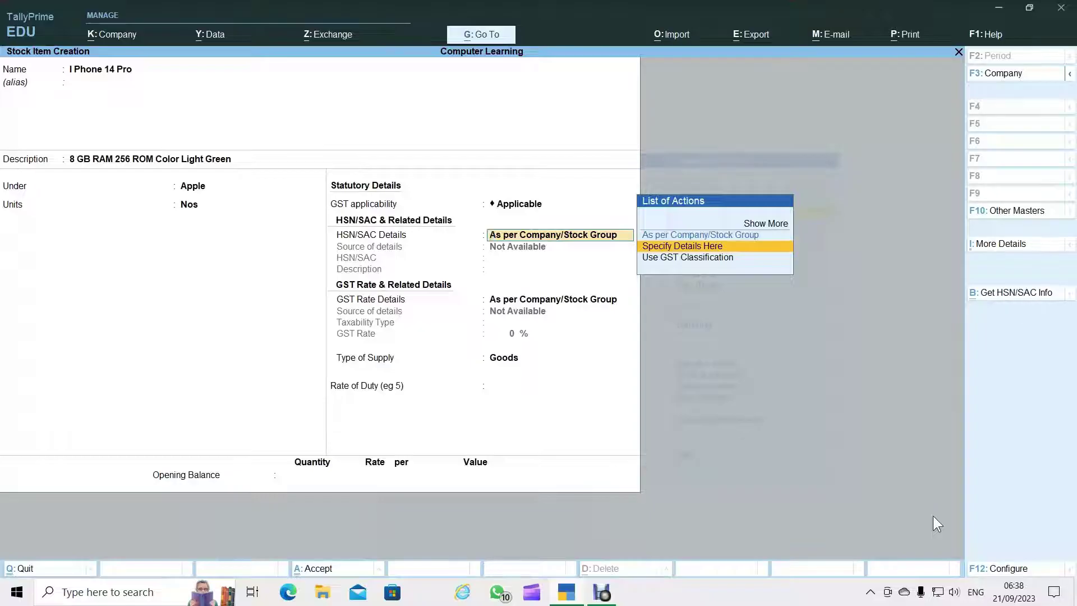
key(Return)
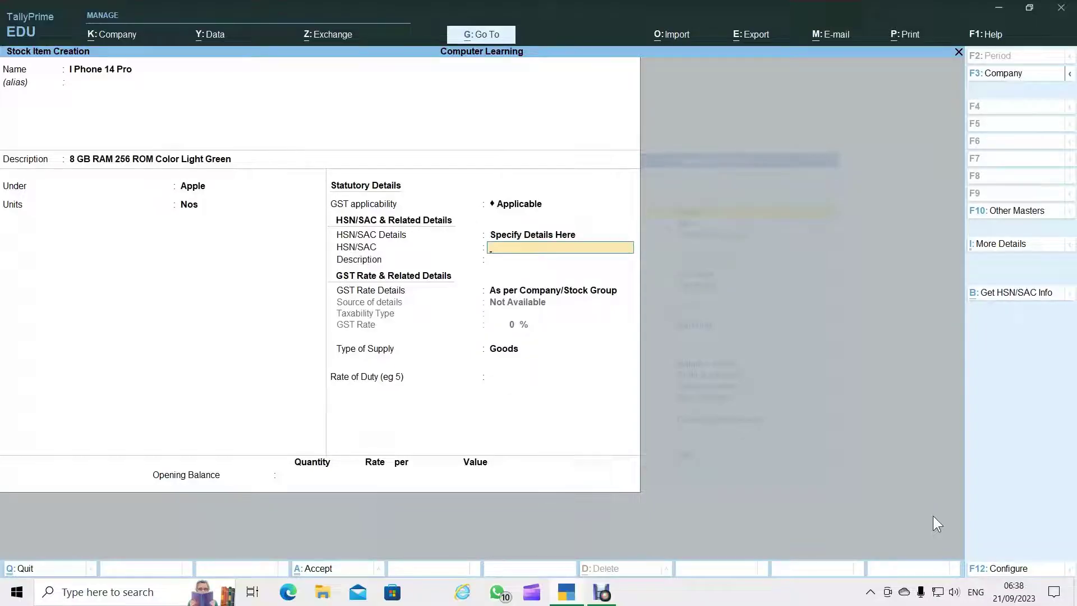
text(5455)
key(Return)
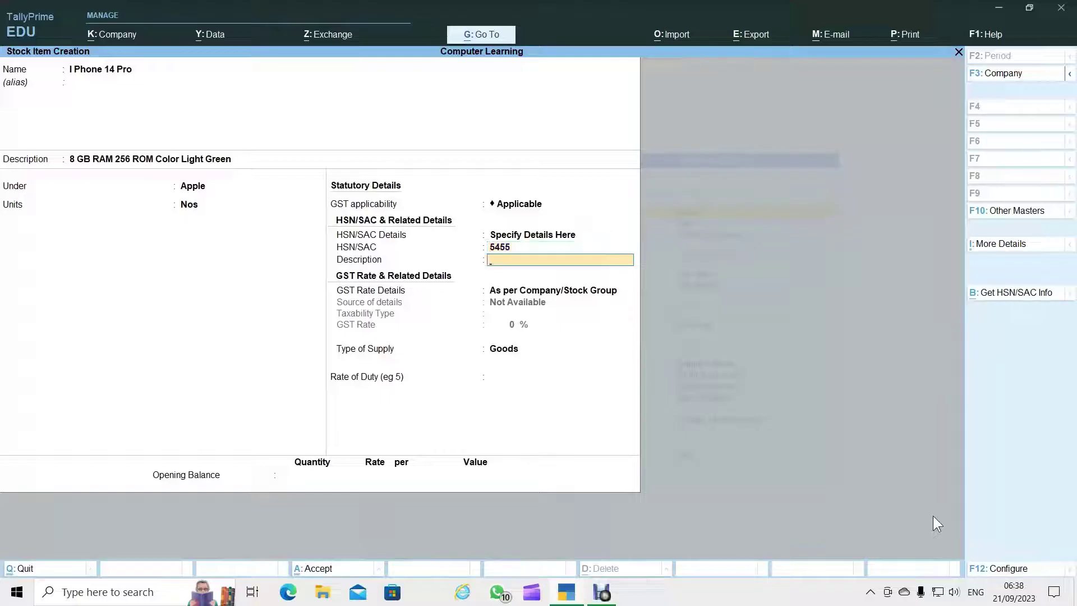
text(Phone)
key(Return)
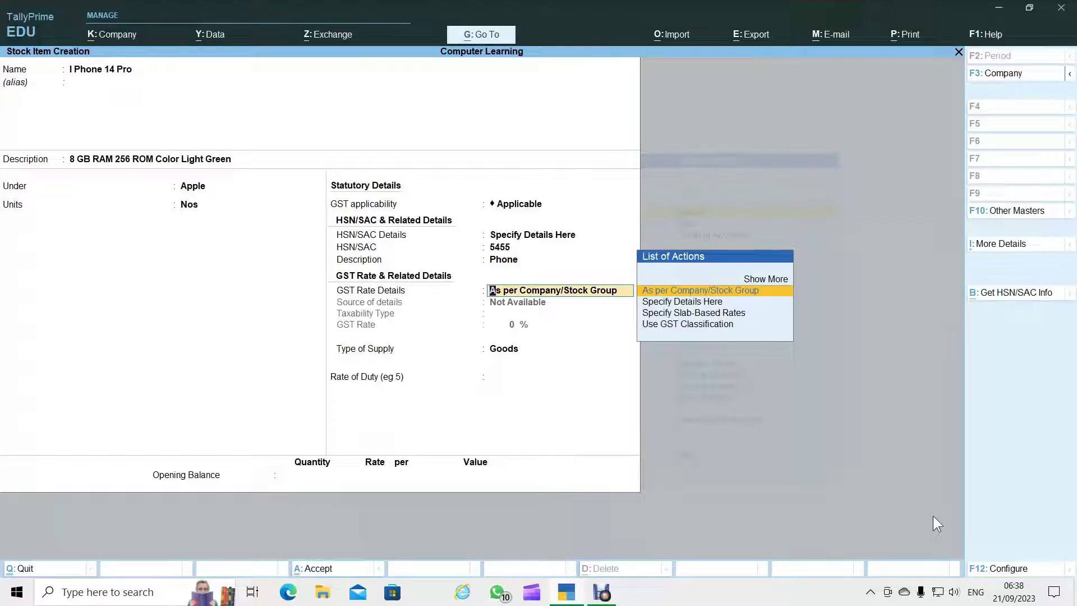
- Specify the item's GST rate details as Taxable at 18%, with Goods as the type of supply
key(Down)
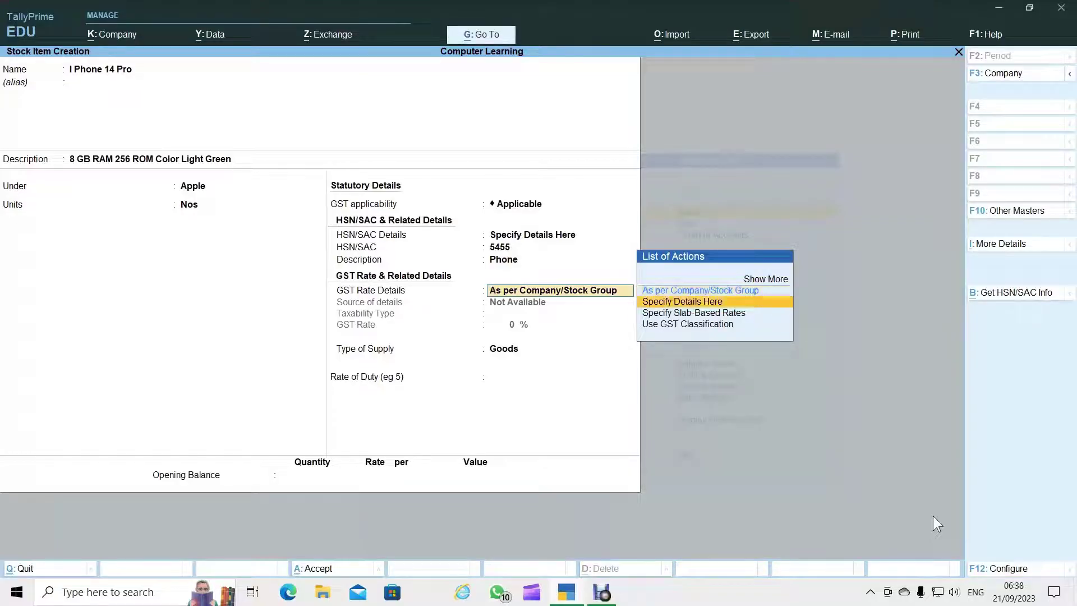
key(Return)
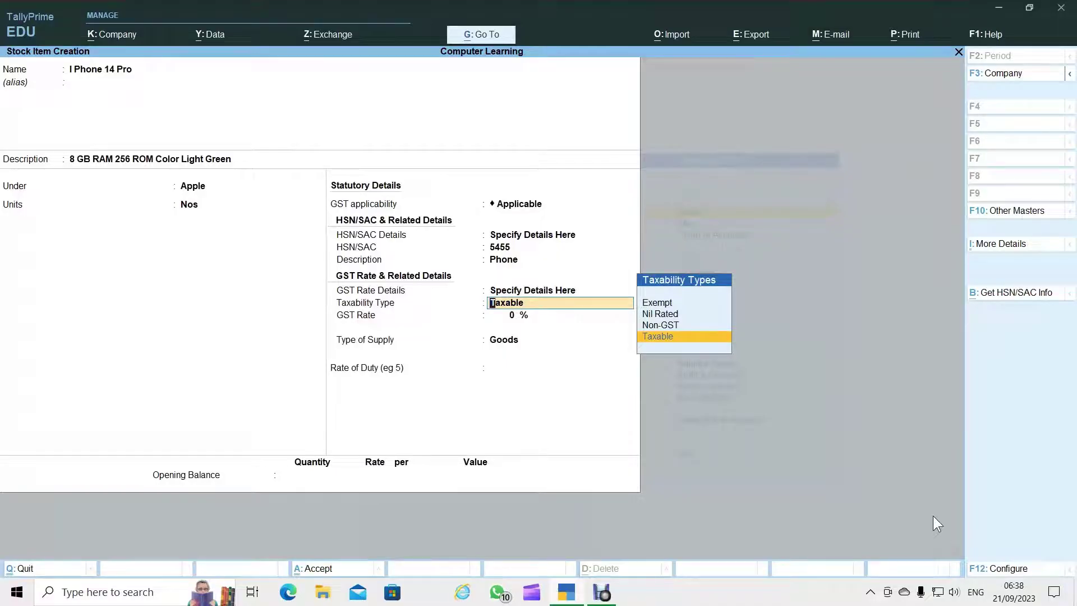
key(Return)
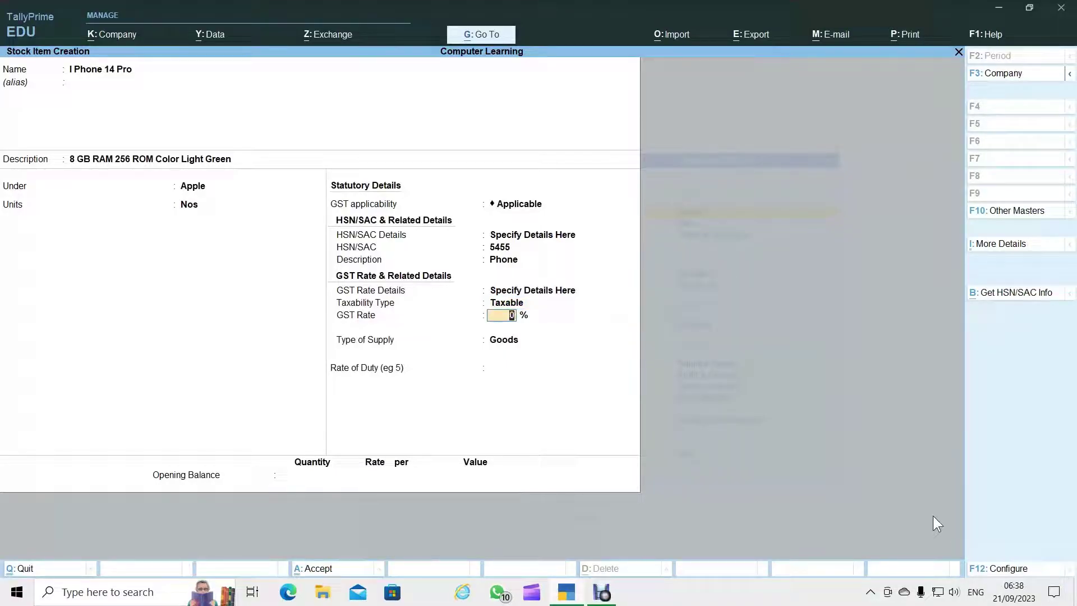
text(18)
key(Return)
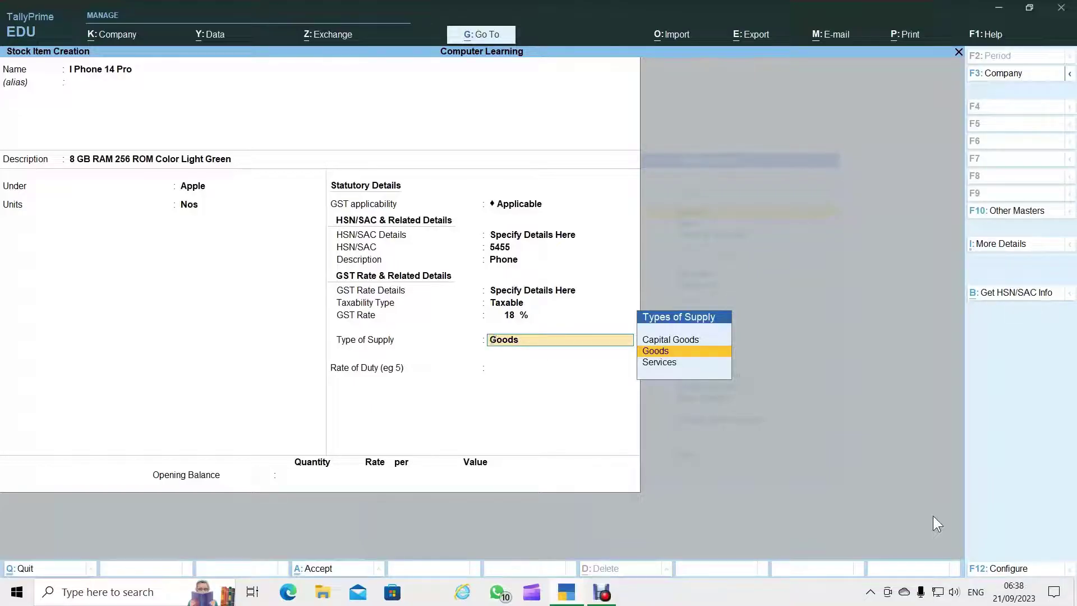
key(Return)
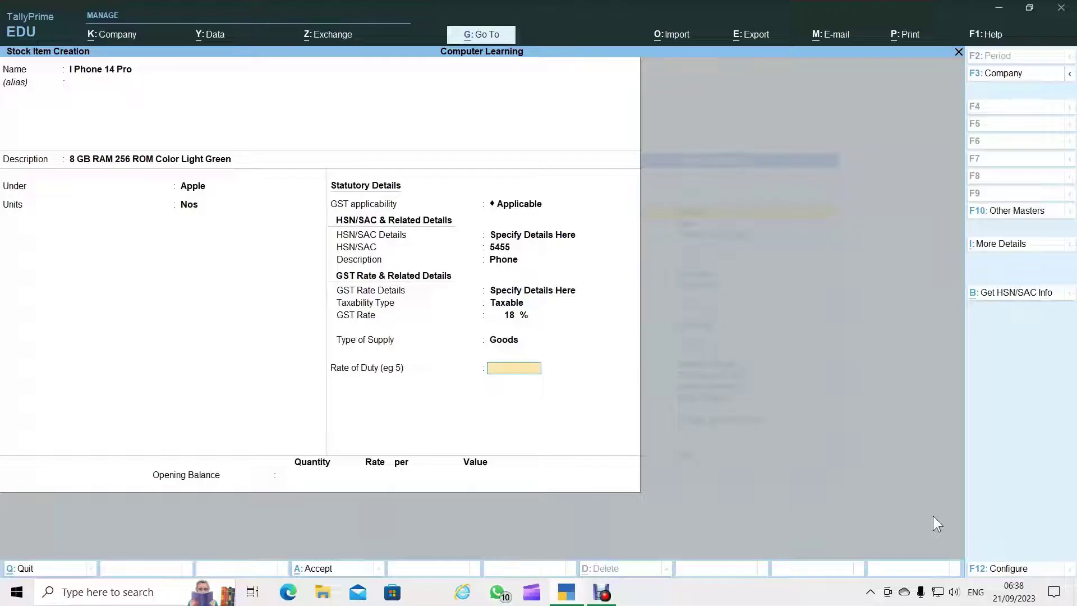
key(Return)
key(Return)
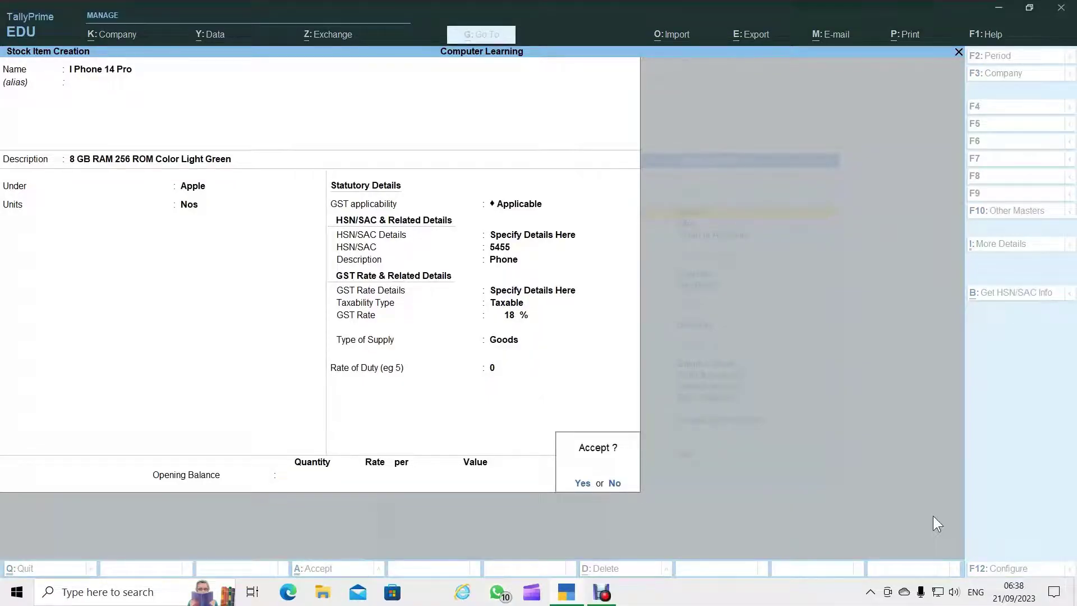
- Accept the new stock item, quit the blank stock item creation form and return to the Gateway of Tally
click(178, 368)
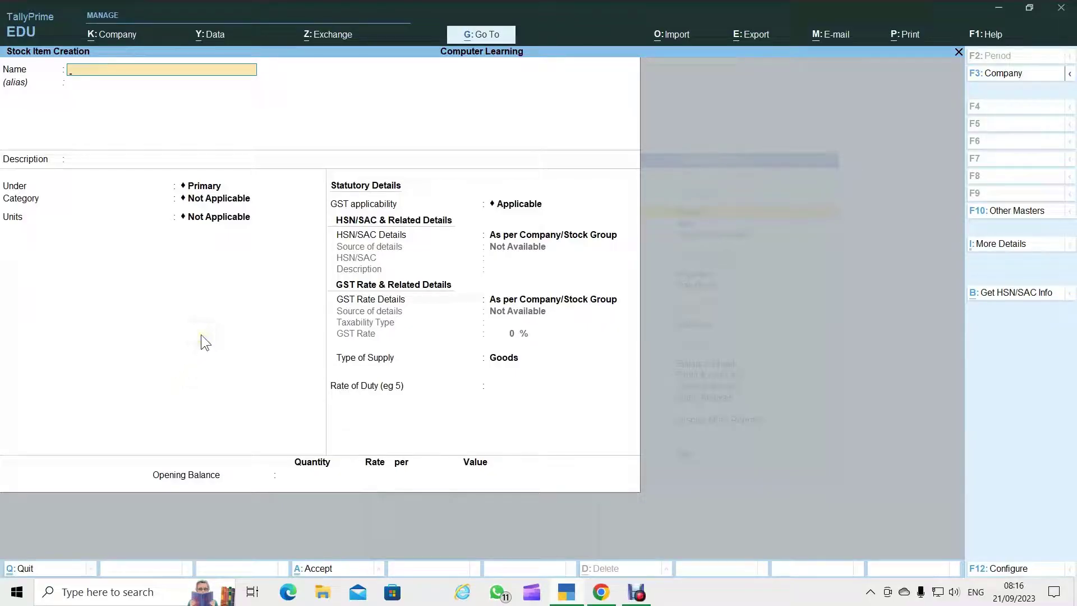
key(Escape)
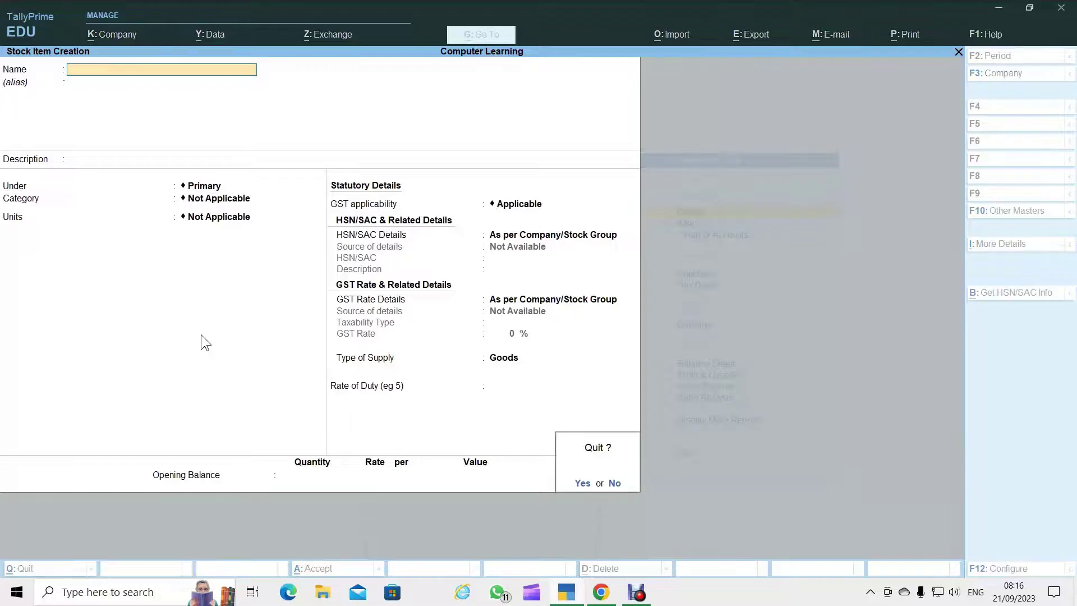
key(y)
key(Escape)
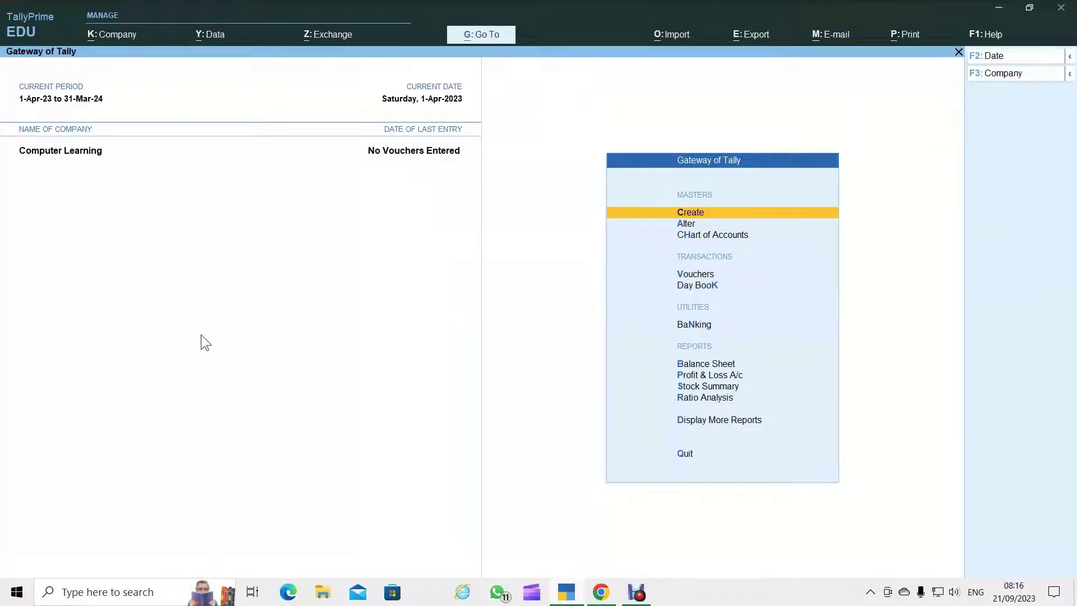
- Open master alteration and bring up the list of existing stock items from the inventory masters
key(Down)
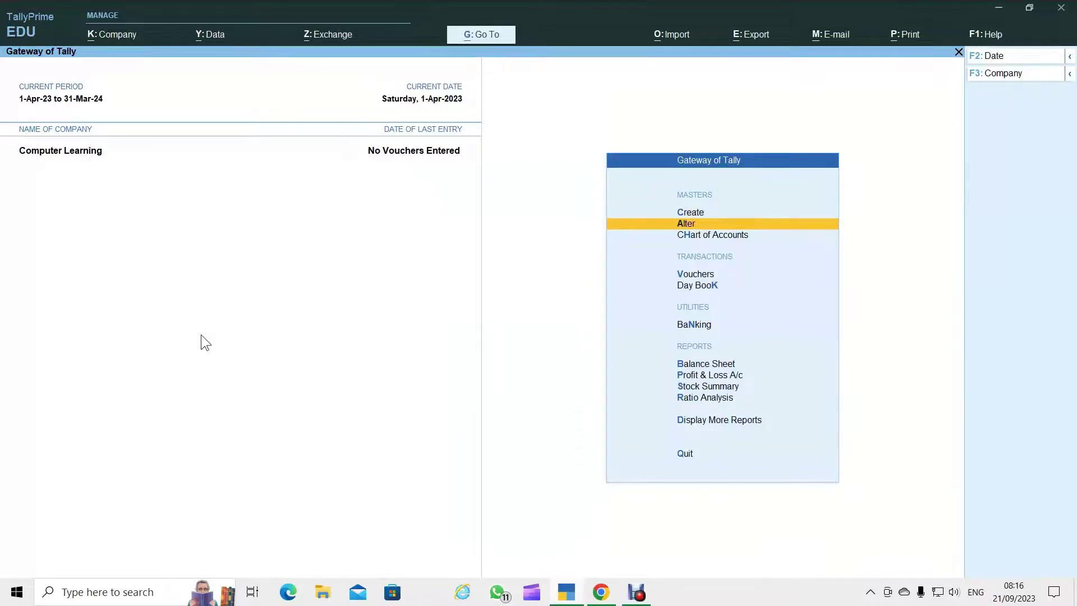
key(Return)
key(Down)
key(Down)
key(Down)
key(Down)
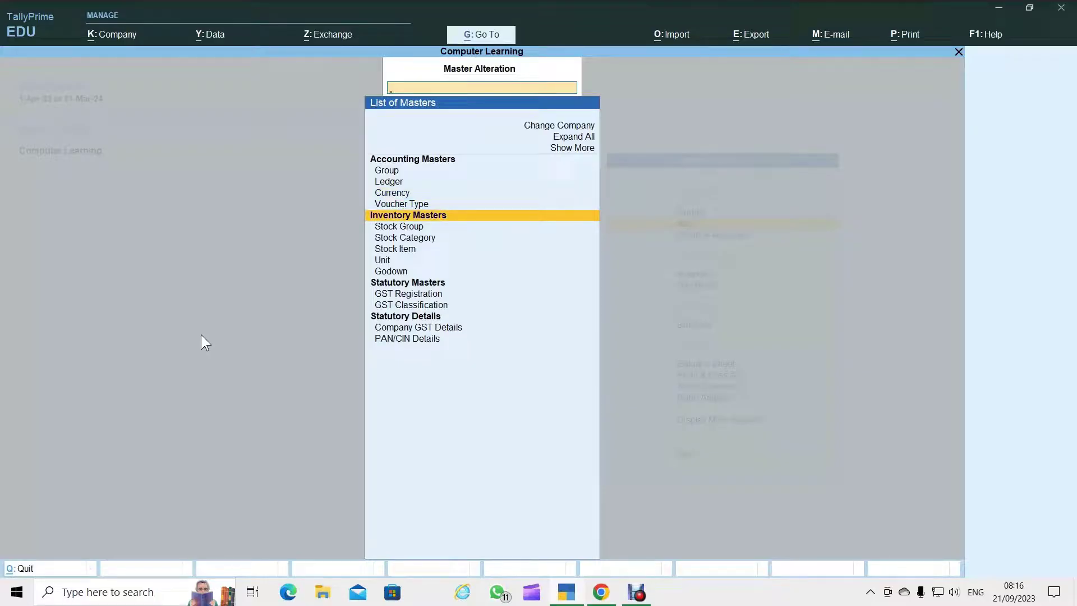
key(Down)
key(Down)
key(Down)
key(Return)
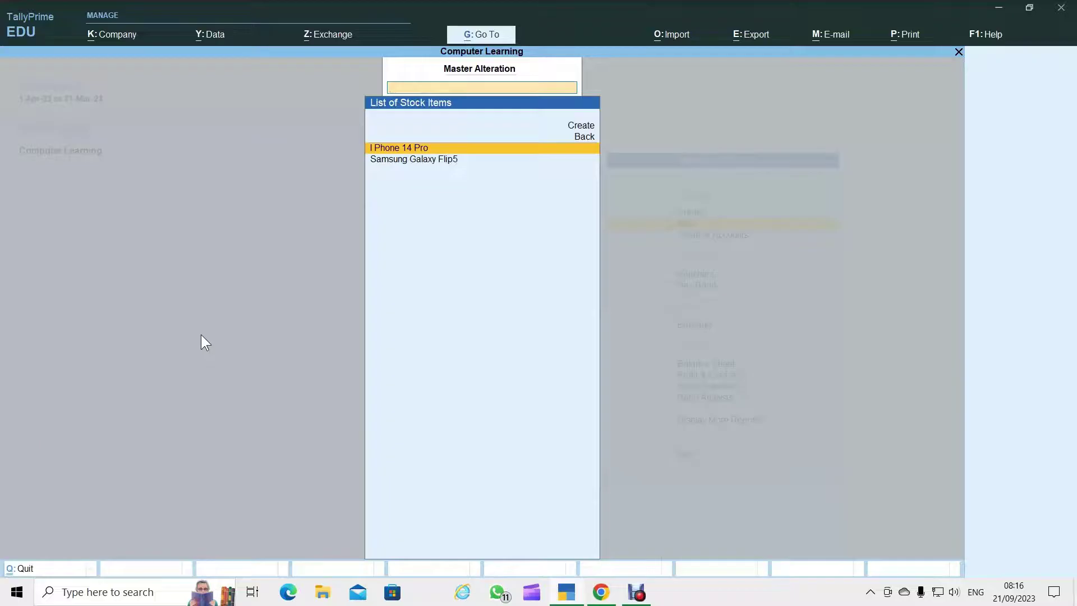
- Open the stock item Samsung Galaxy Flip5 for alteration, delete it and return to the list of masters
key(Down)
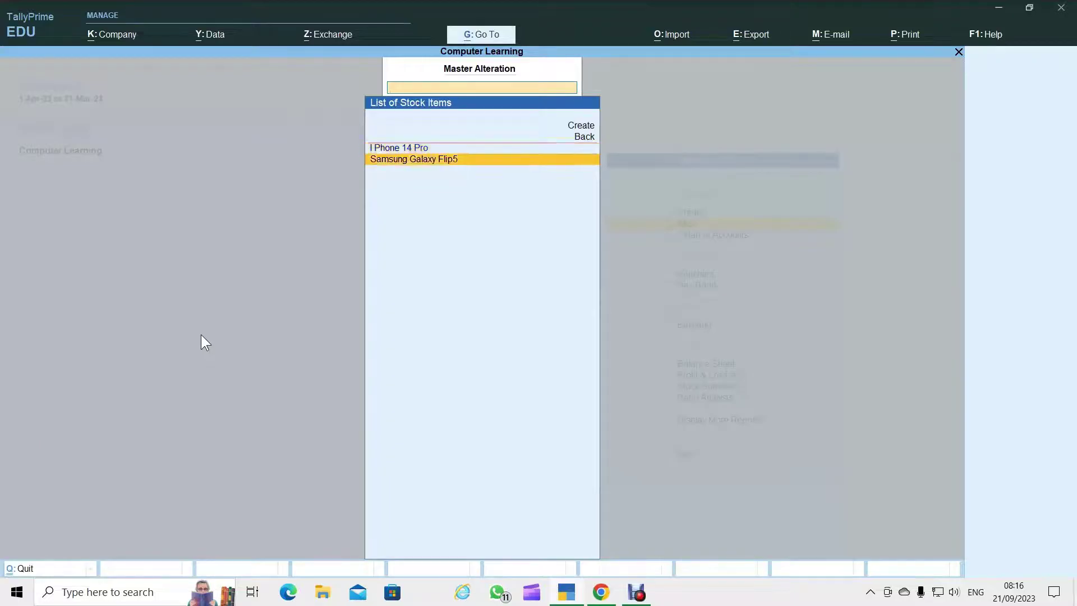
key(Up)
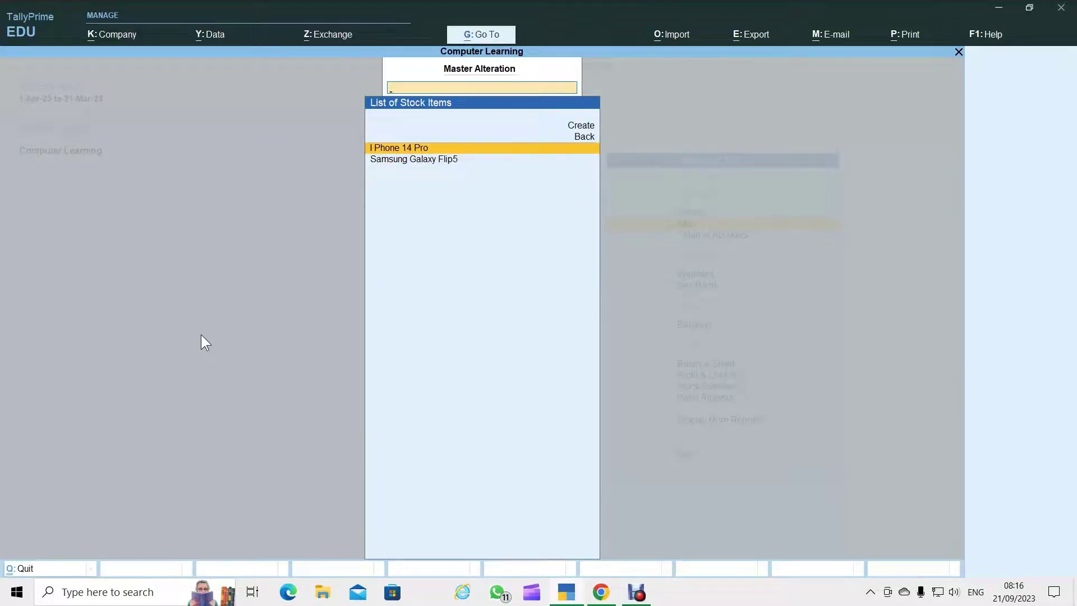
key(Down)
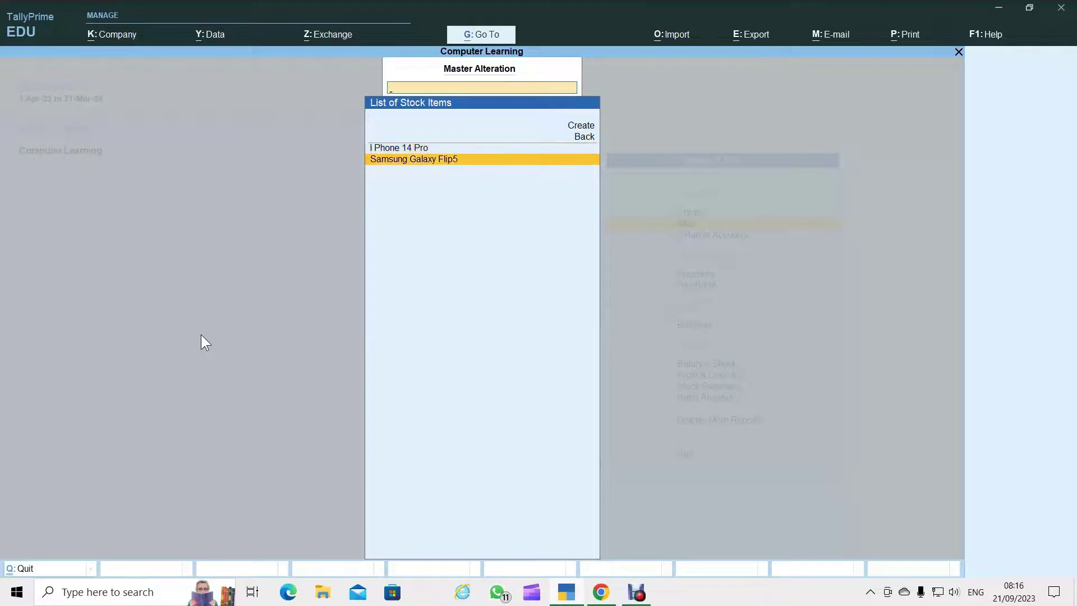
click(205, 342)
key(Return)
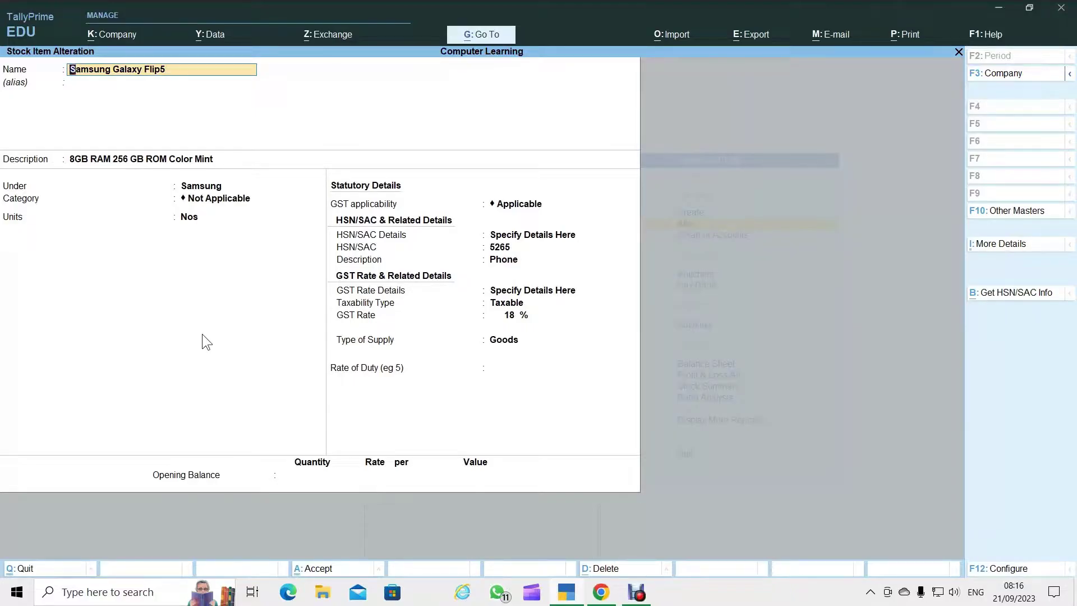
key(alt+d)
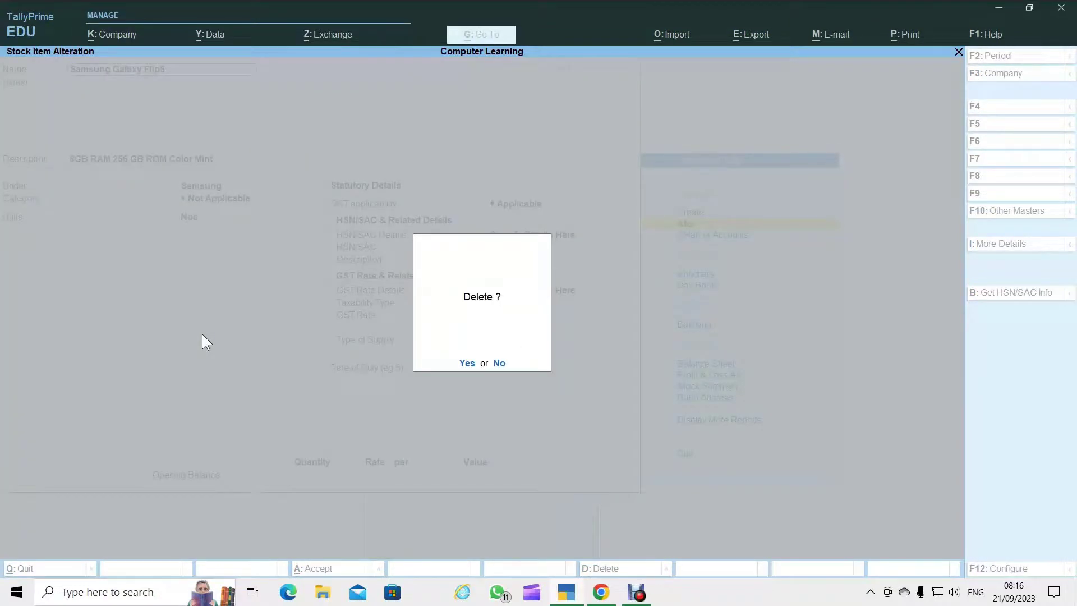
key(Return)
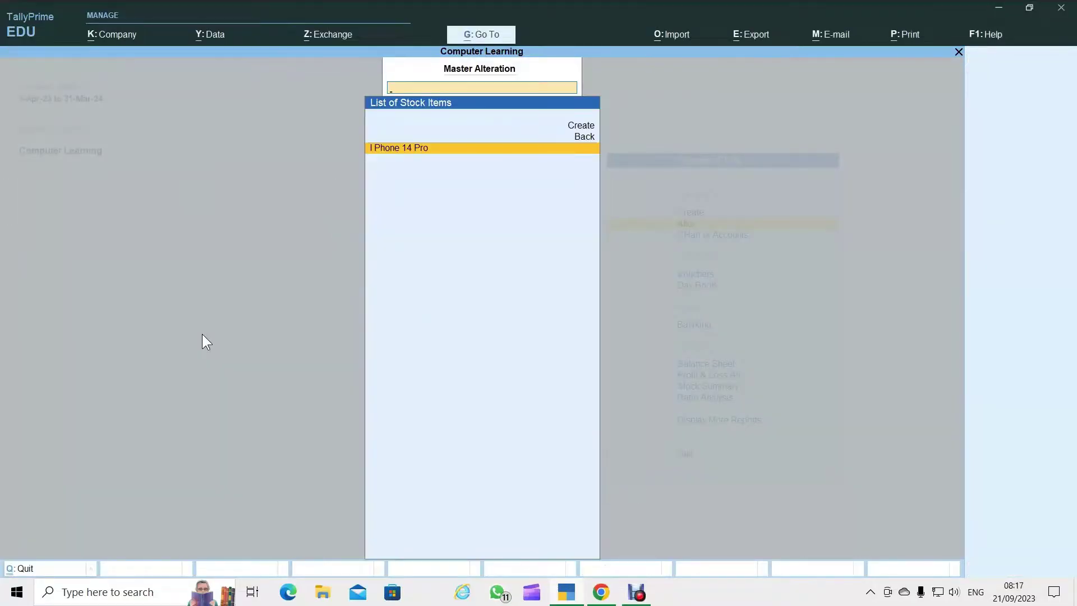
key(Escape)
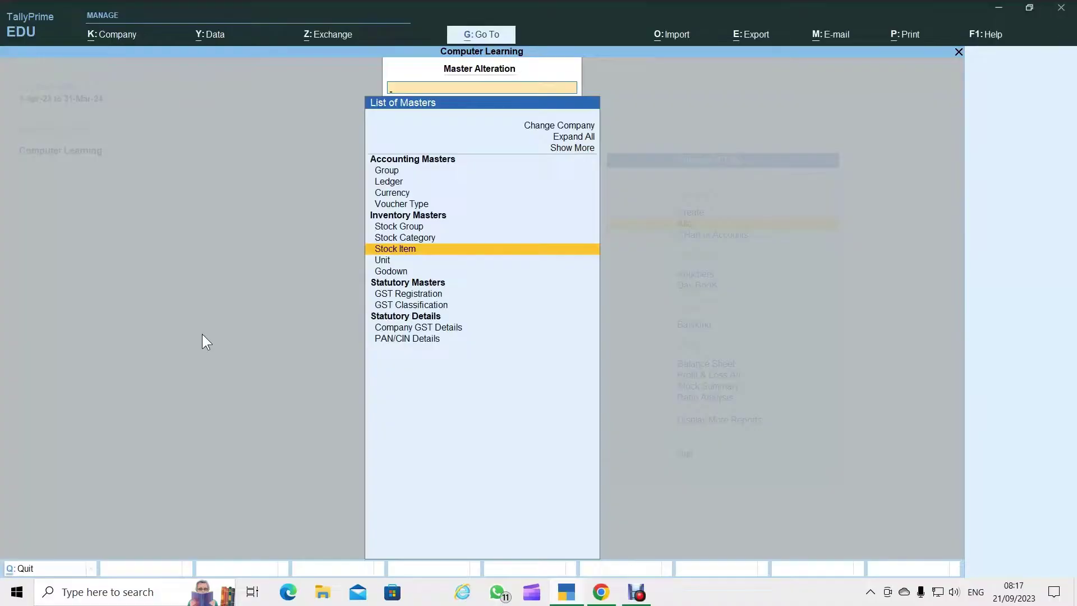